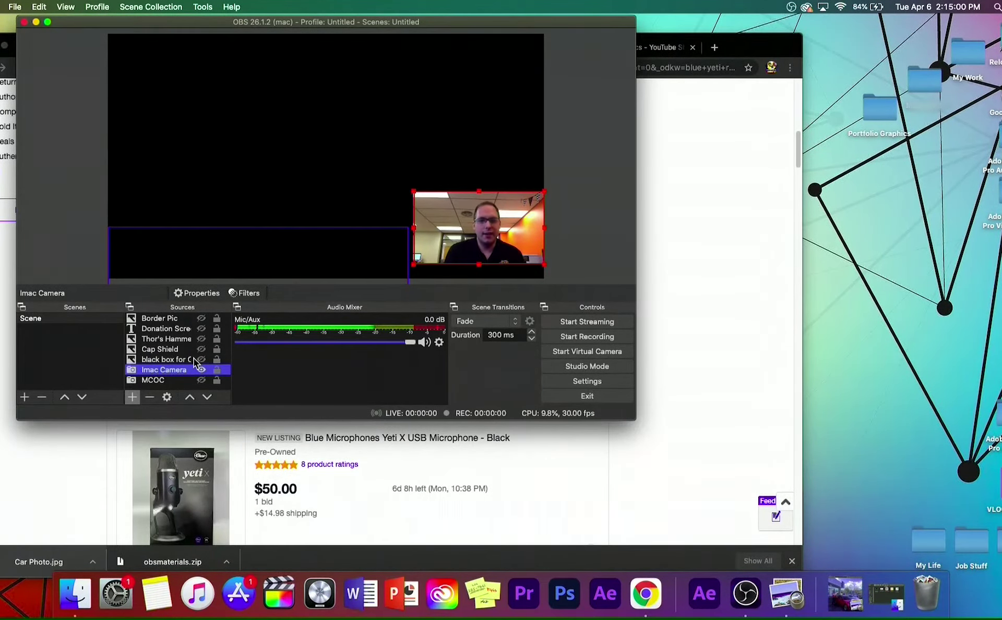
# Make Thor's Hammer, Cap Shield, the black box and Donation Screen visible beside the webcam.
pyautogui.click(200, 359)
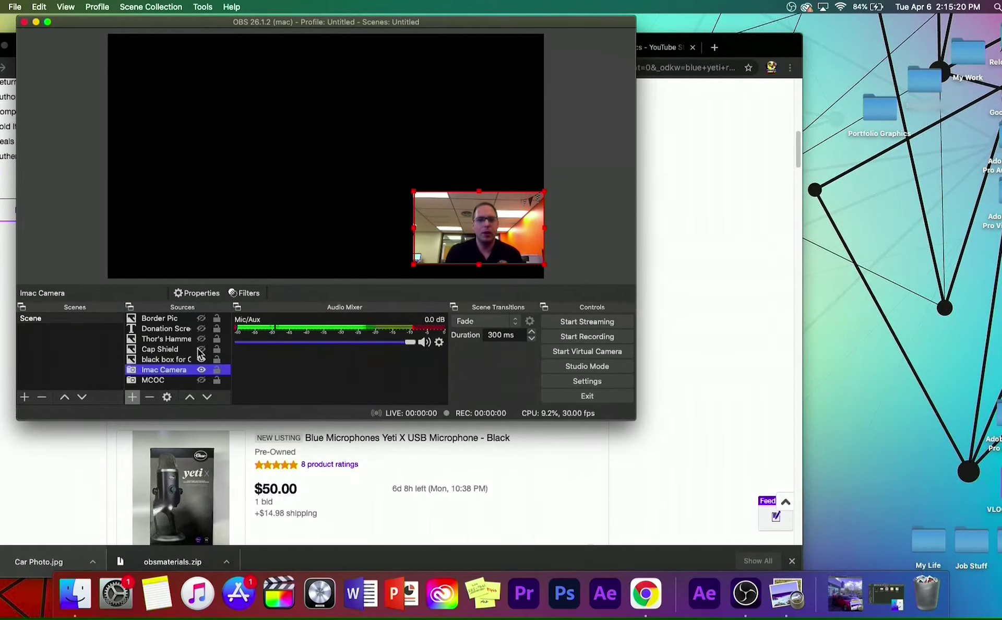
pyautogui.click(200, 359)
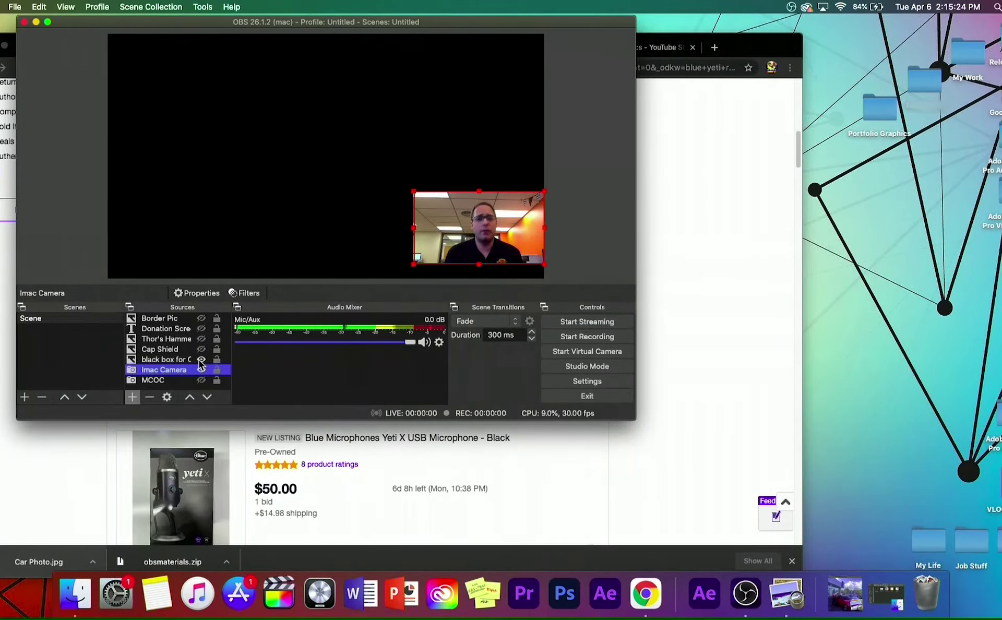
pyautogui.click(200, 359)
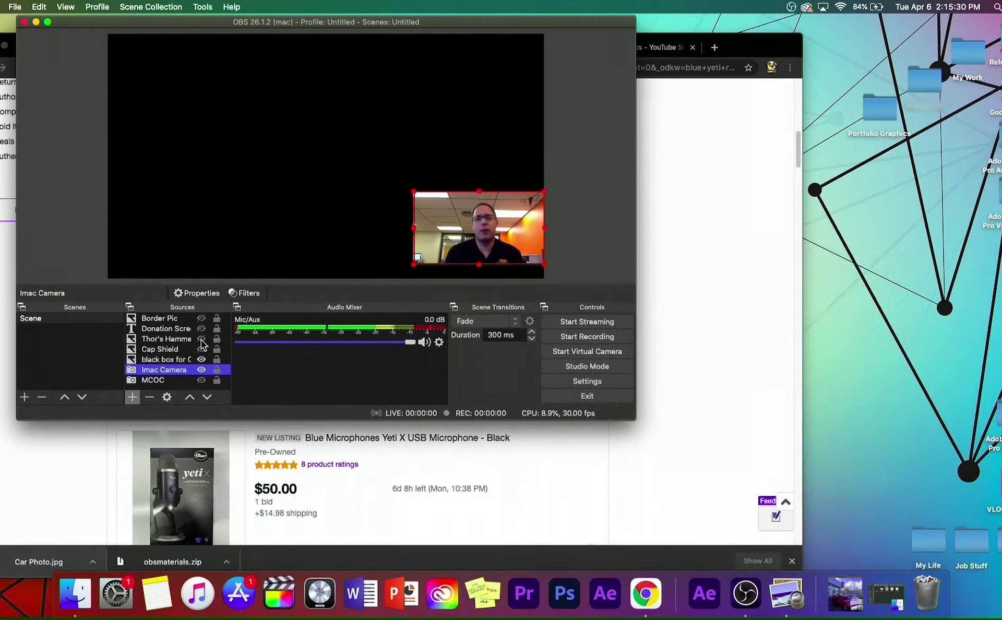
pyautogui.click(201, 339)
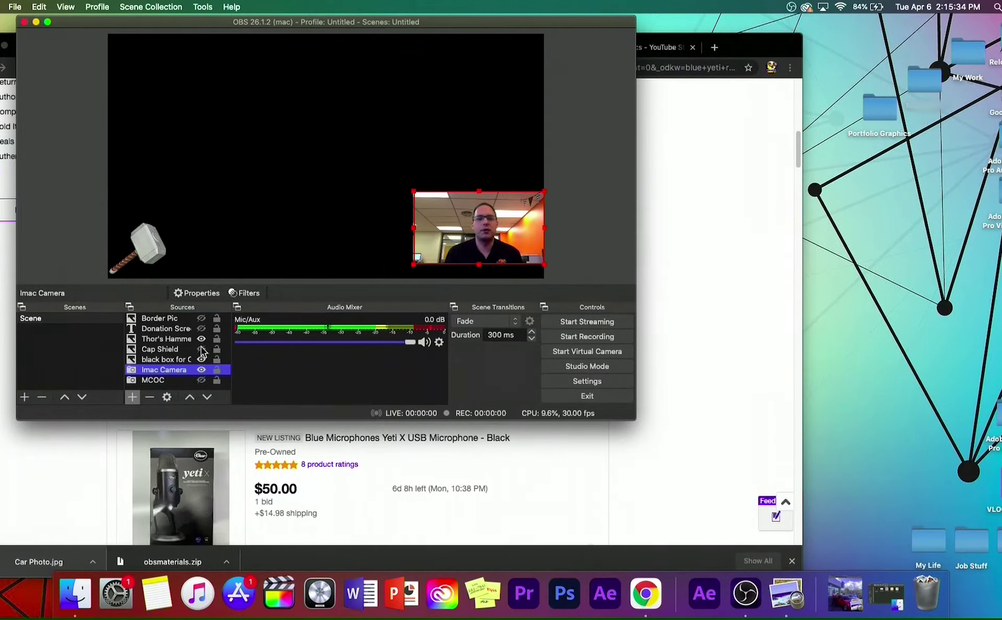
pyautogui.click(201, 349)
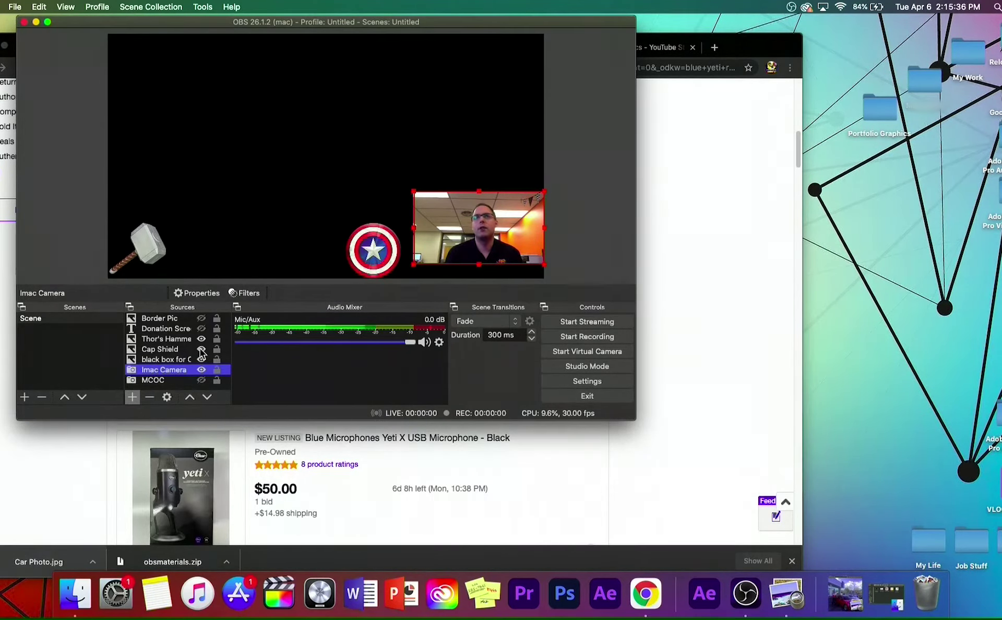
pyautogui.click(200, 359)
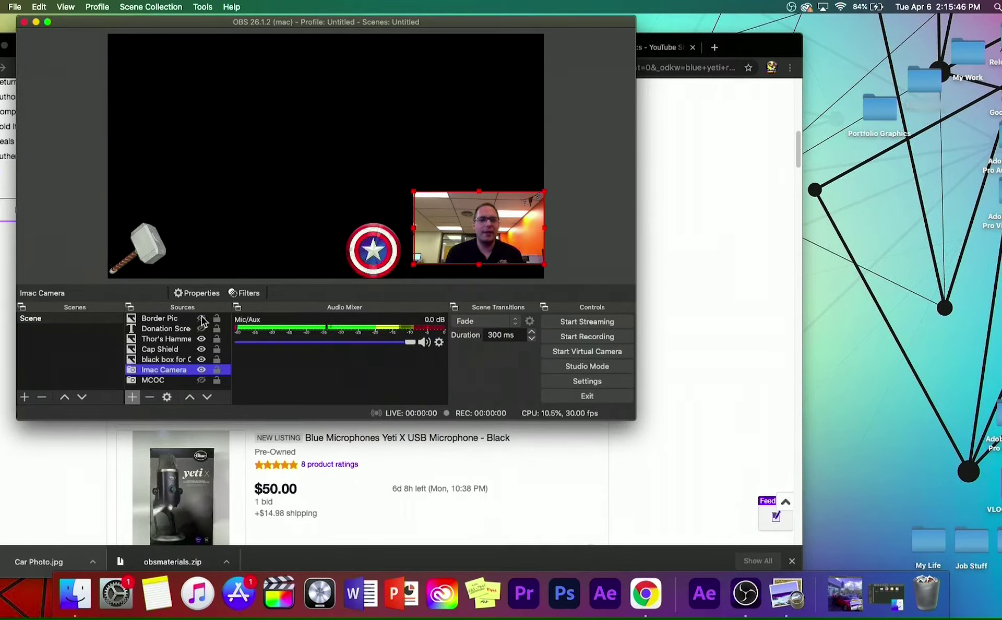
pyautogui.click(201, 330)
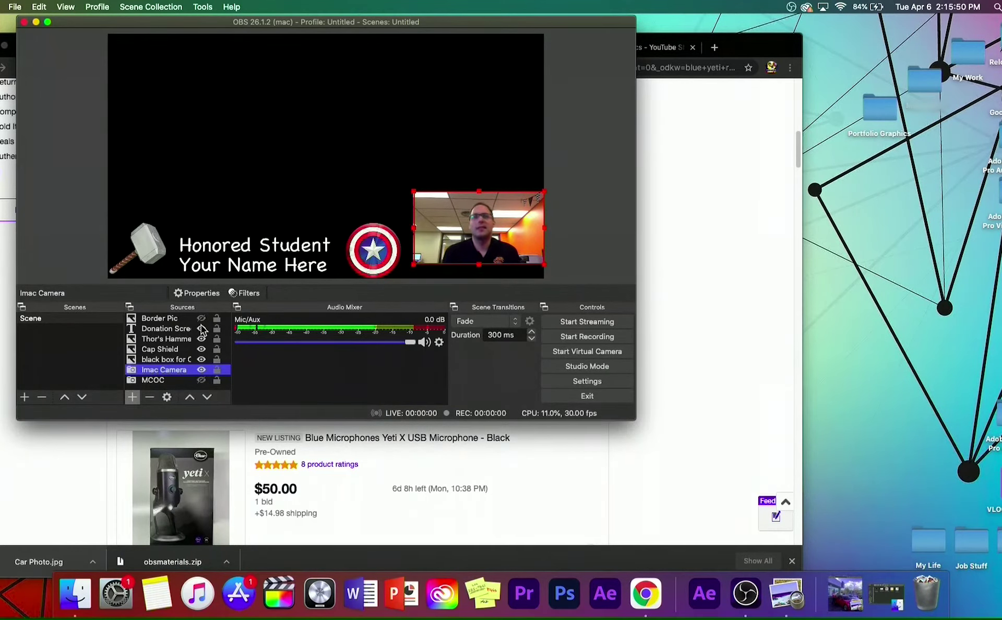
# Replace 'Your Name Here' in the donation text with the honoree's name and $1000.
pyautogui.doubleClick(180, 328)
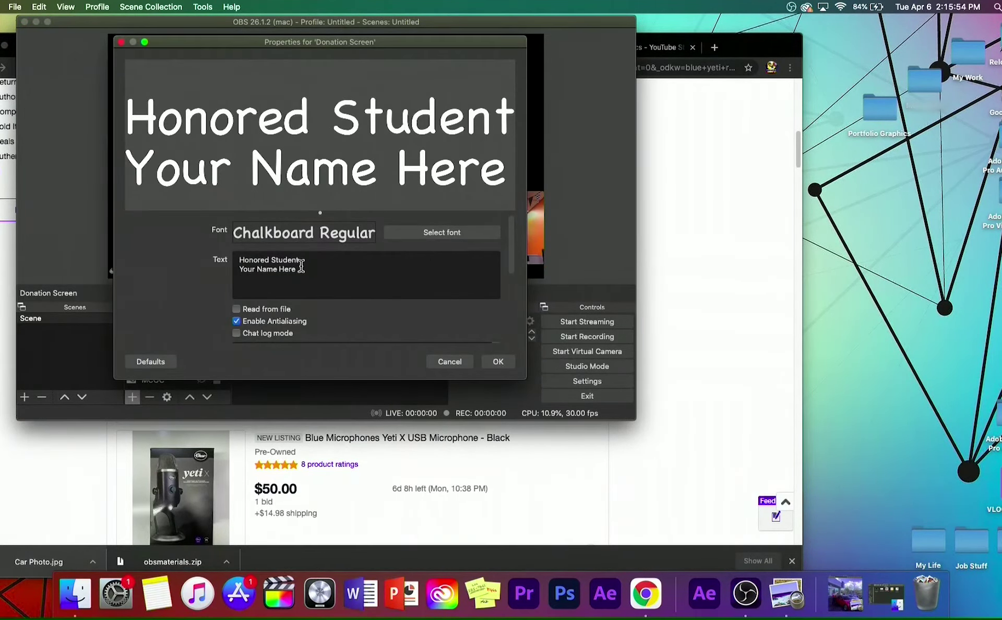
pyautogui.moveTo(296, 269); pyautogui.dragTo(238, 270)
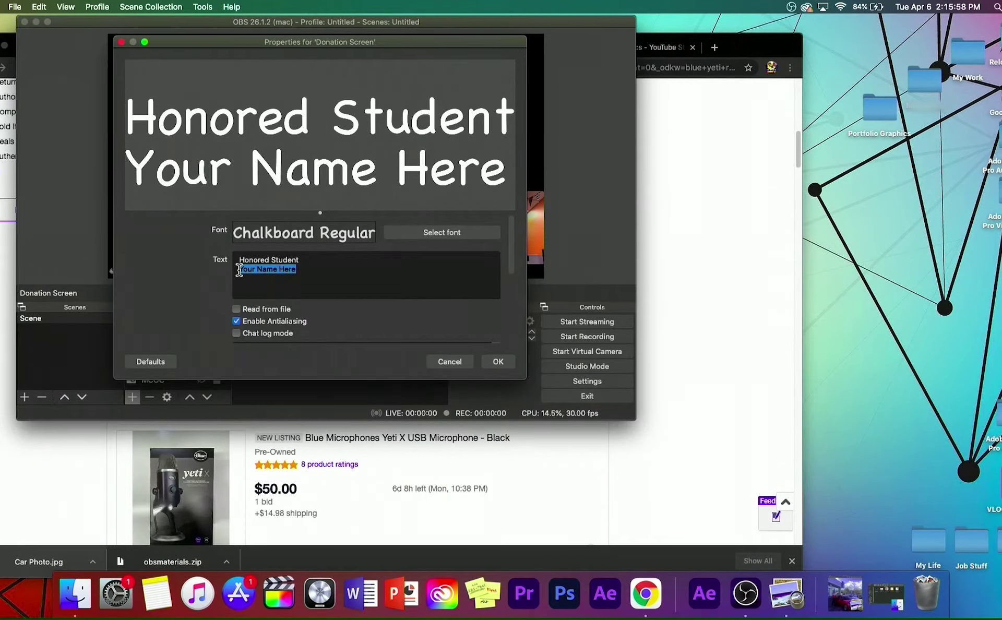
pyautogui.write('Santio')
pyautogui.press('BackSpace')
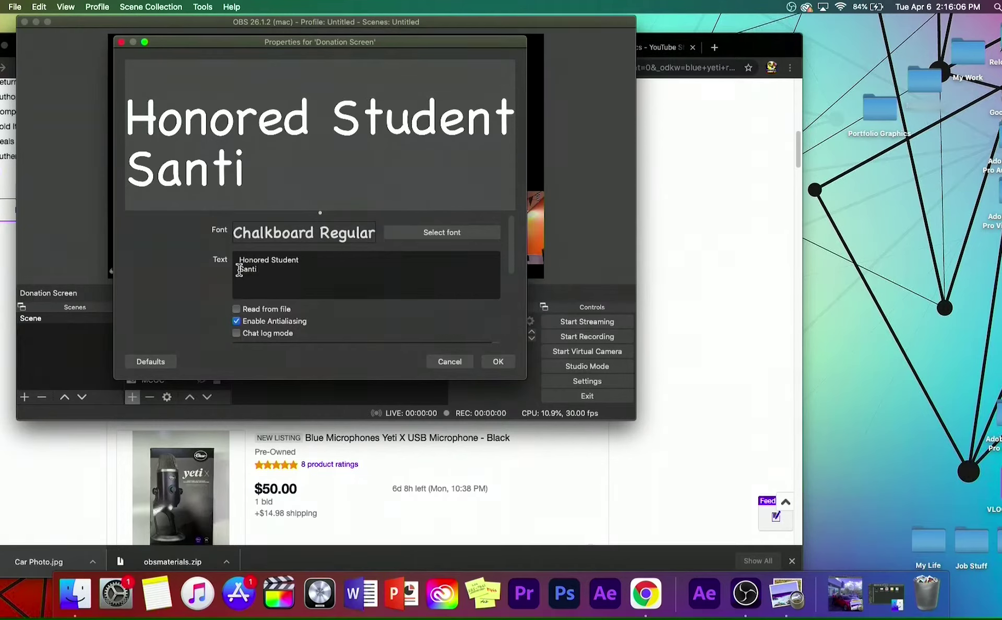
pyautogui.write('$1000')
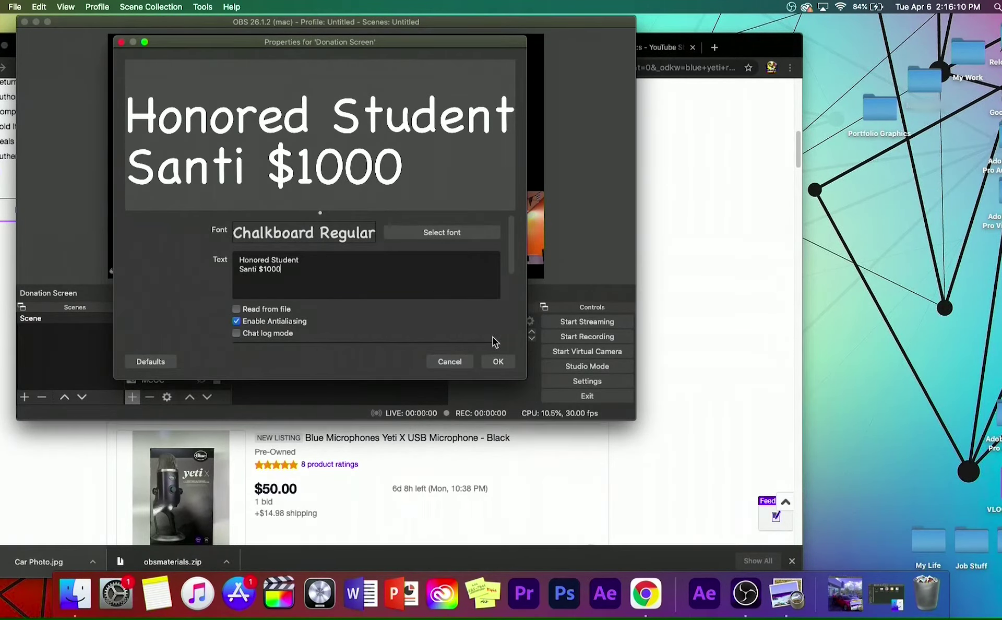
pyautogui.click(496, 362)
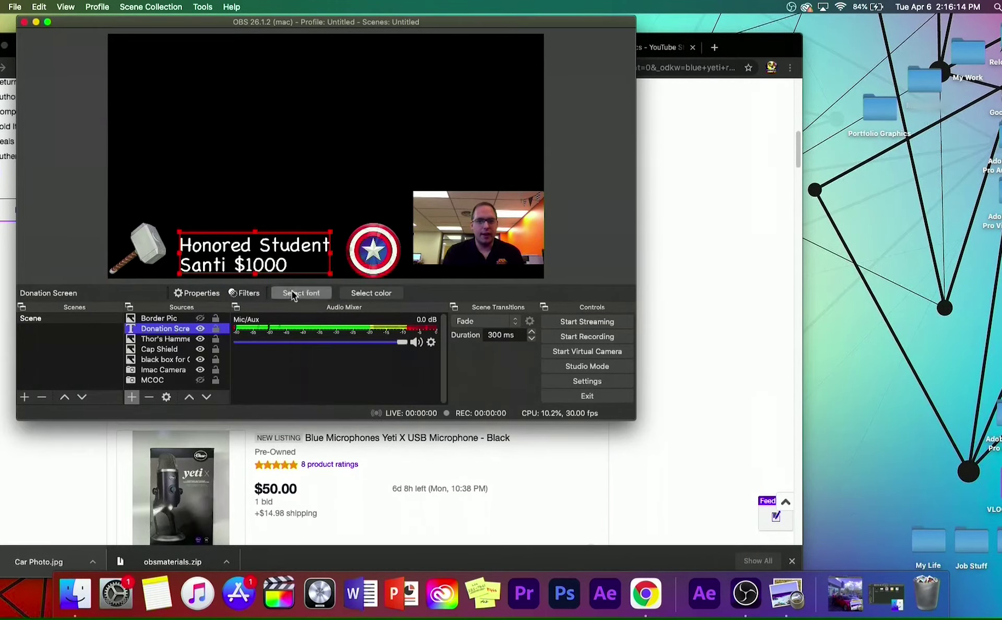
# Indent the donation text's second line to centre it under 'Honored Student'.
pyautogui.doubleClick(172, 333)
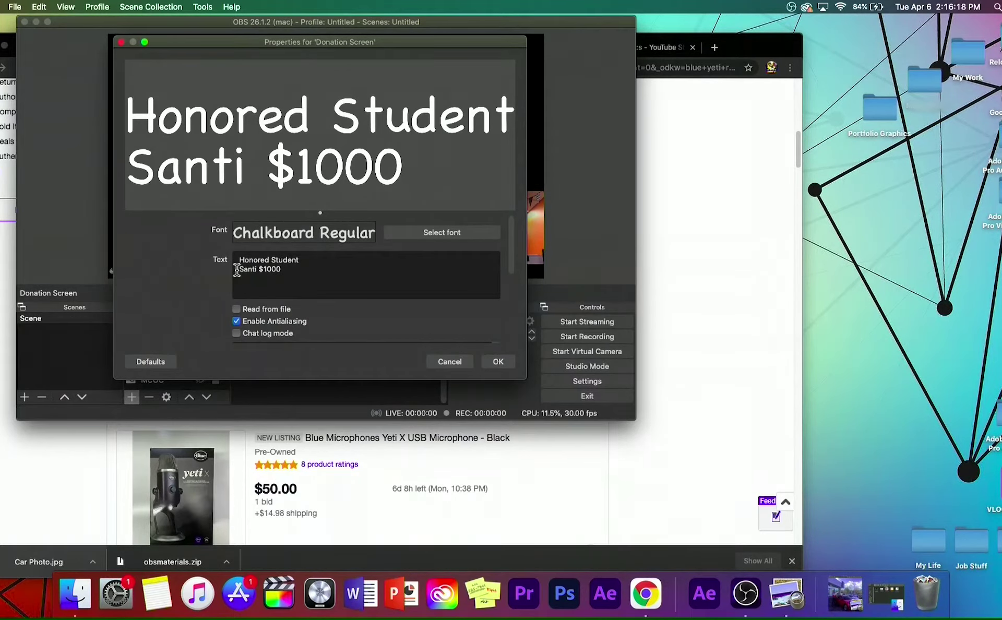
pyautogui.press('BackSpace')
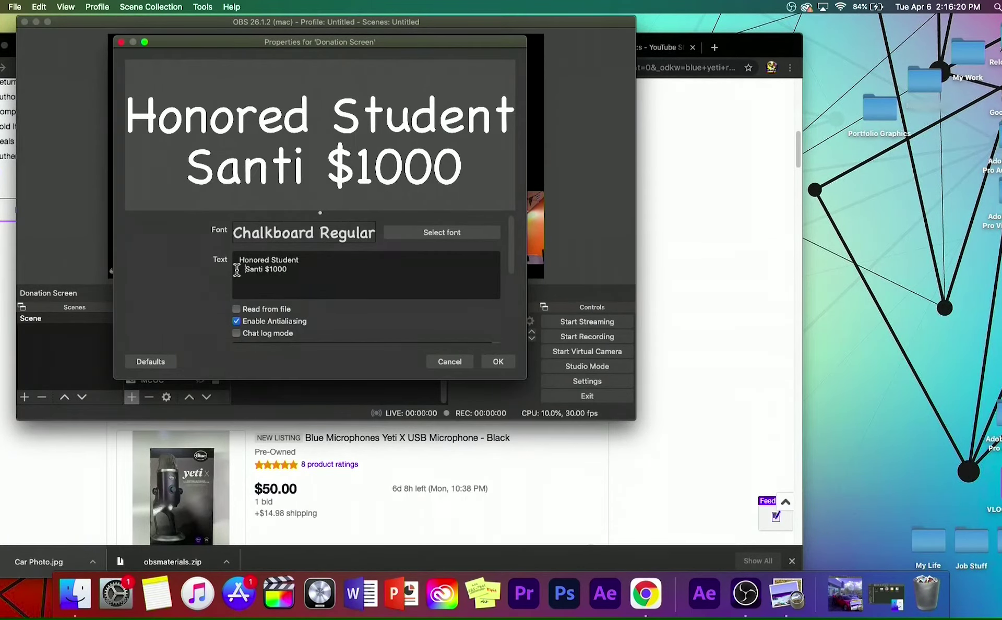
pyautogui.click(498, 361)
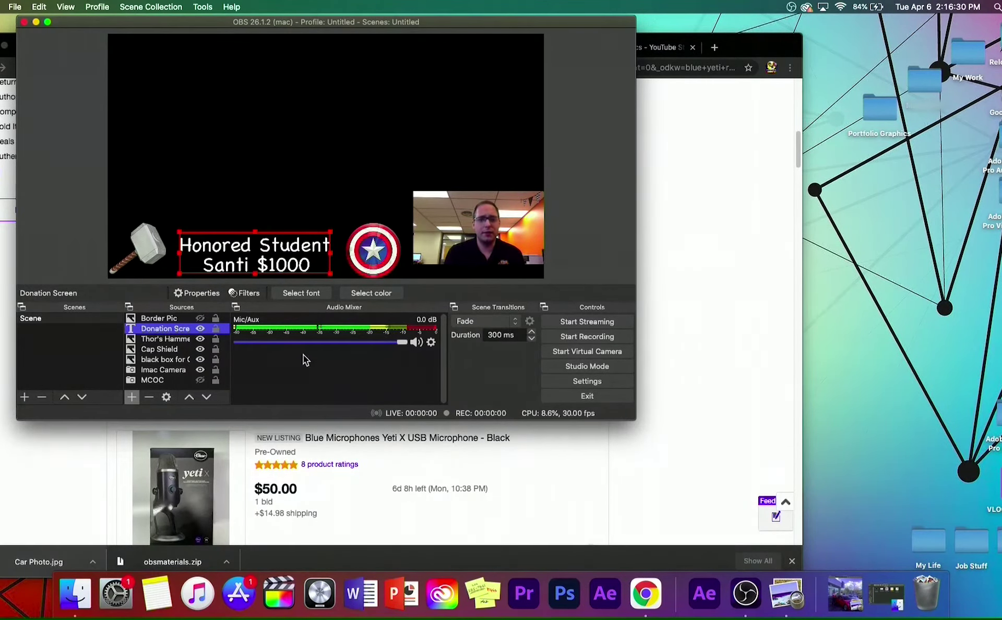
# Show the Border Pic frame around the webcam and the MCOC game capture behind everything.
pyautogui.click(181, 319)
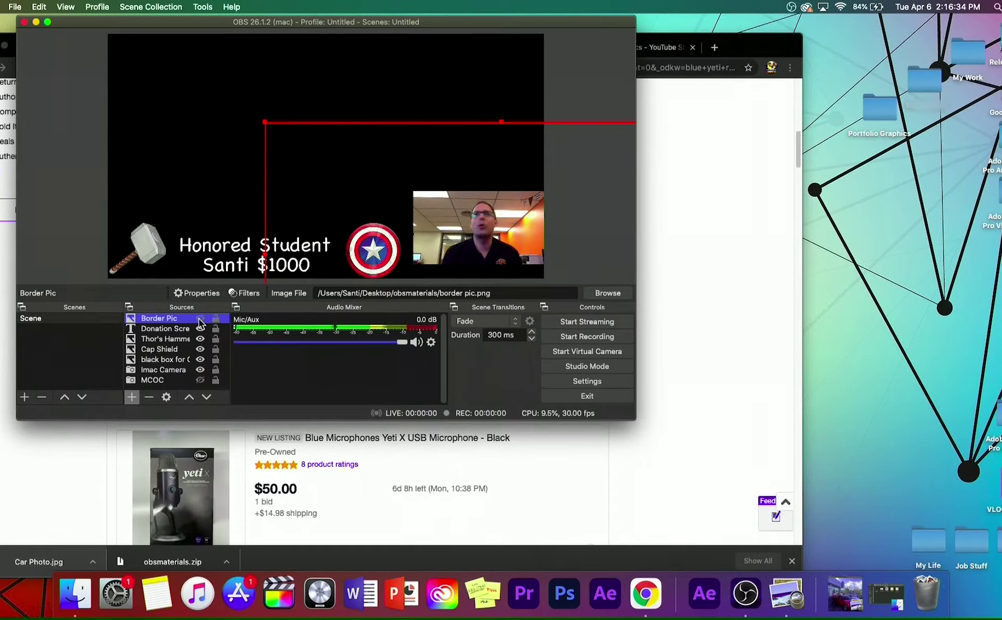
pyautogui.click(200, 319)
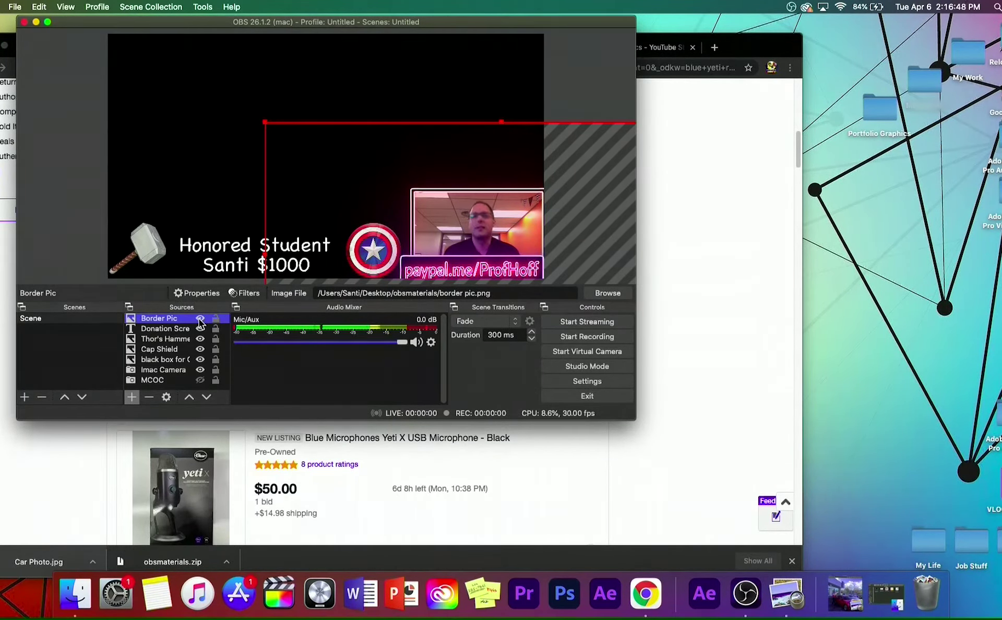
pyautogui.click(200, 381)
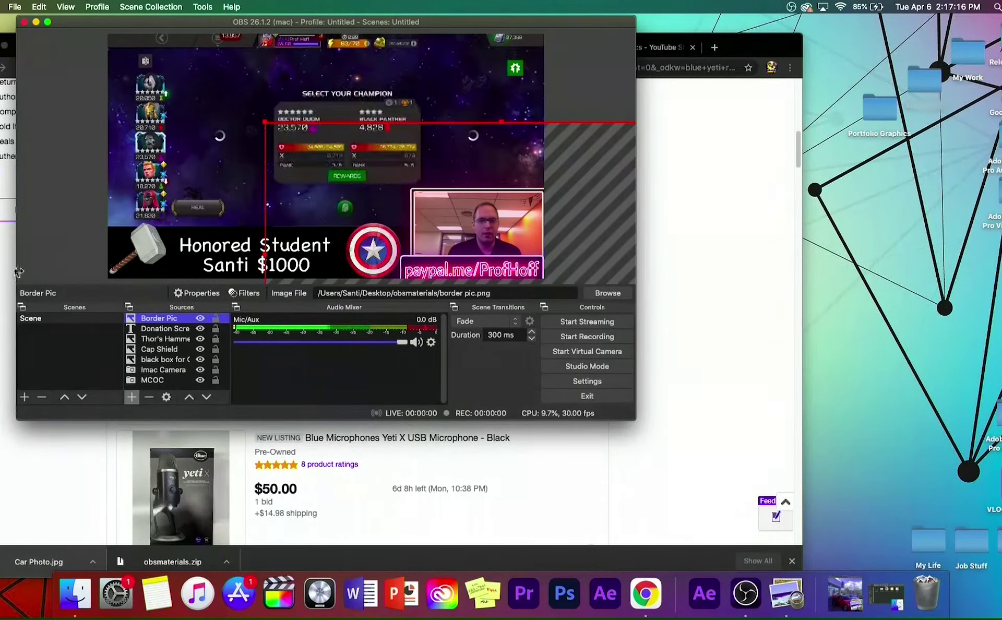
# Deselect the Border Pic source in the Sources list.
pyautogui.click(34, 254)
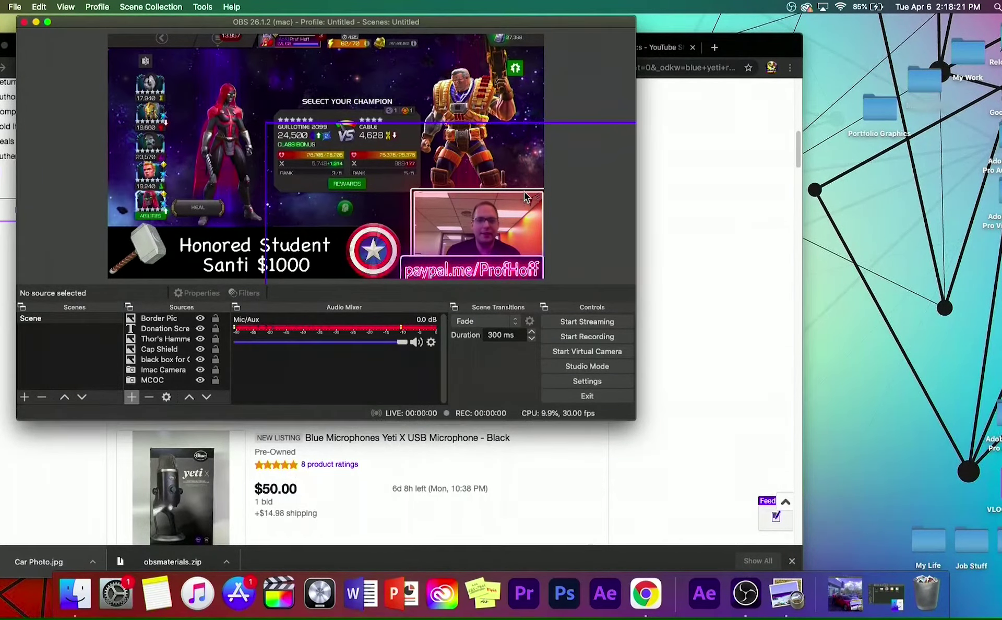
# Select Cap Shield without adding any new source, then bring Chrome's eBay listings forward.
pyautogui.click(132, 396)
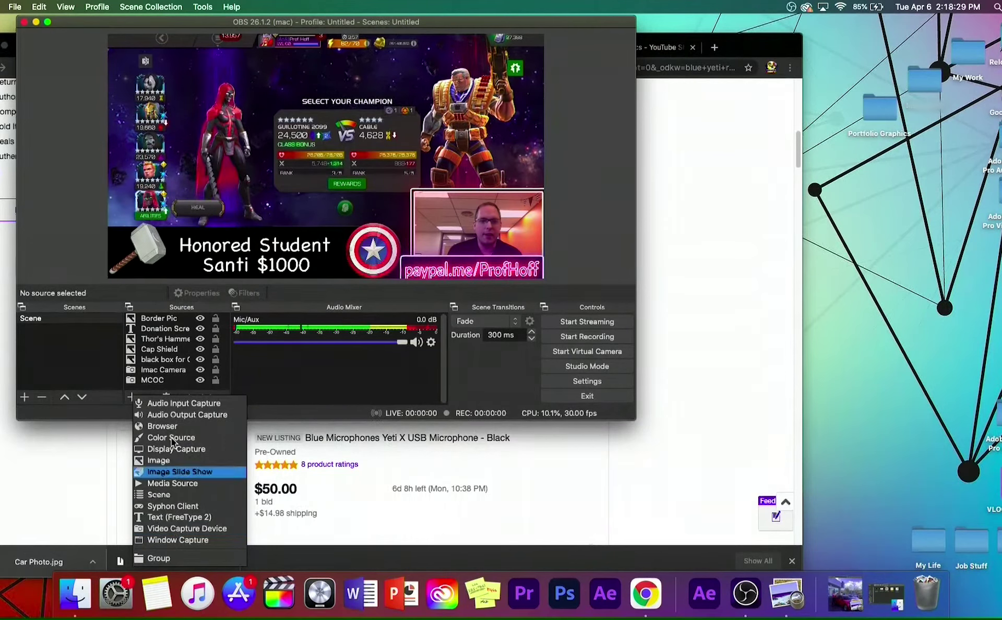
pyautogui.click(161, 349)
pyautogui.click(162, 348)
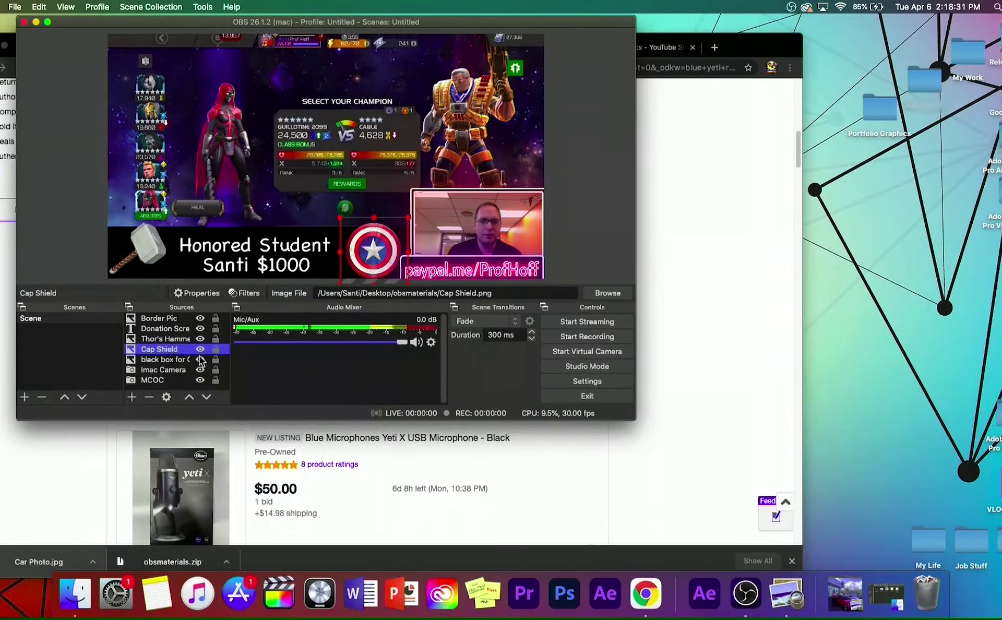
pyautogui.click(131, 396)
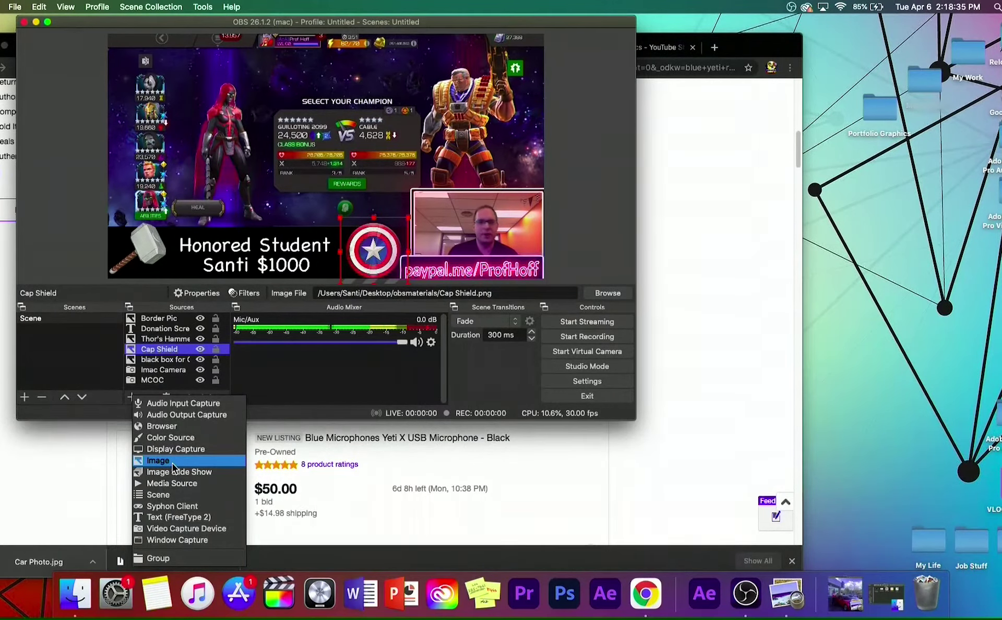
pyautogui.click(88, 257)
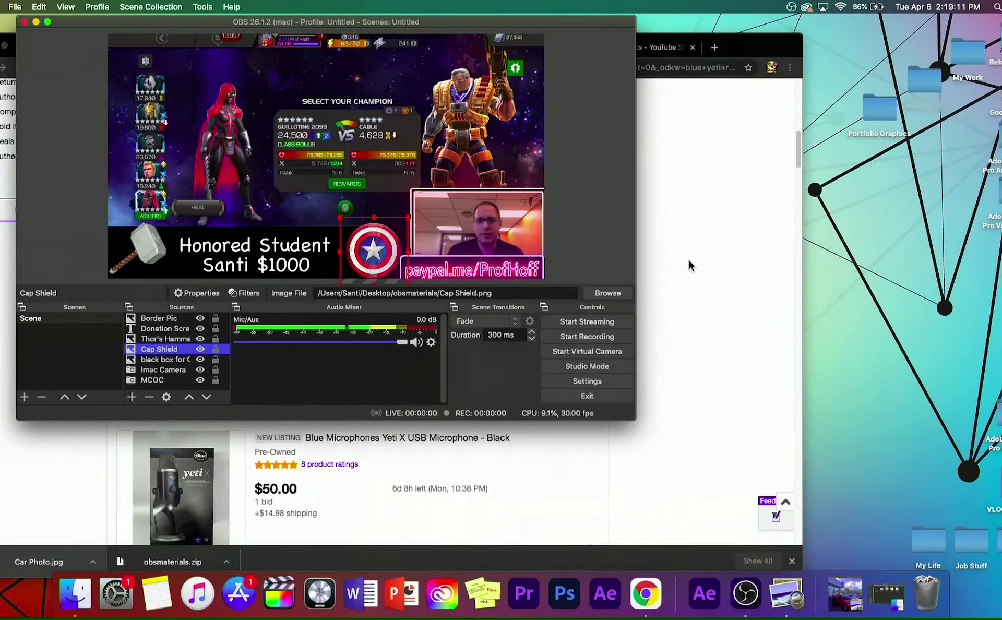
pyautogui.click(684, 221)
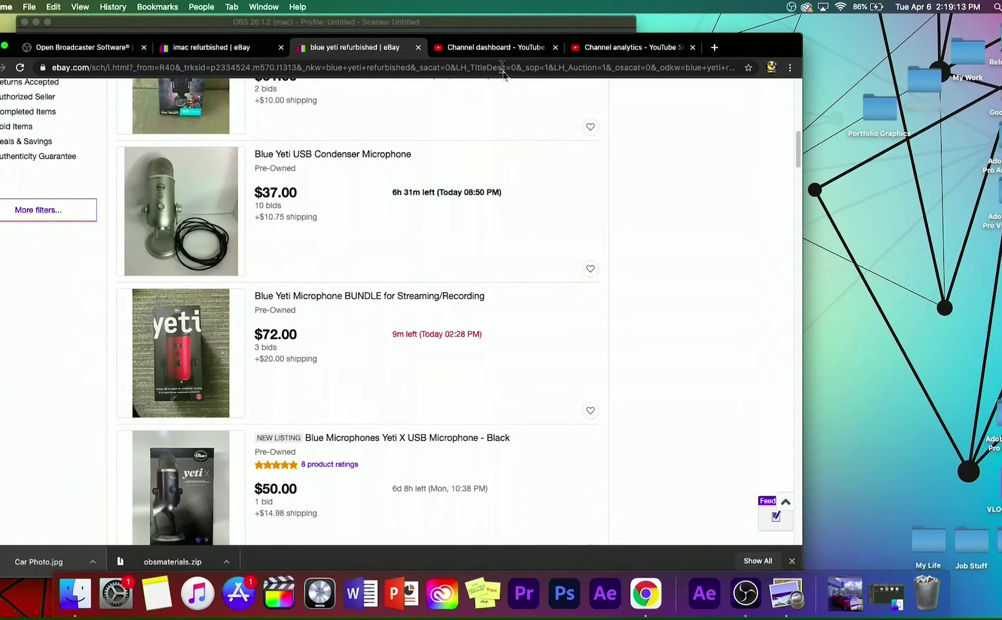
# Switch Chrome to the YouTube channel dashboard tab.
pyautogui.click(492, 49)
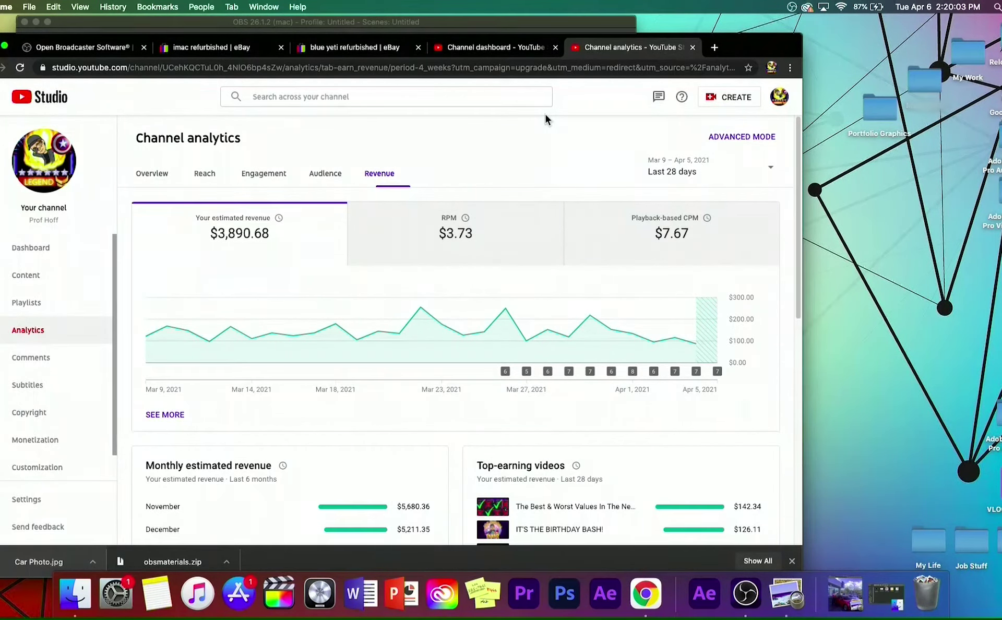
# Set the YouTube Studio analytics date range to Lifetime.
pyautogui.click(675, 172)
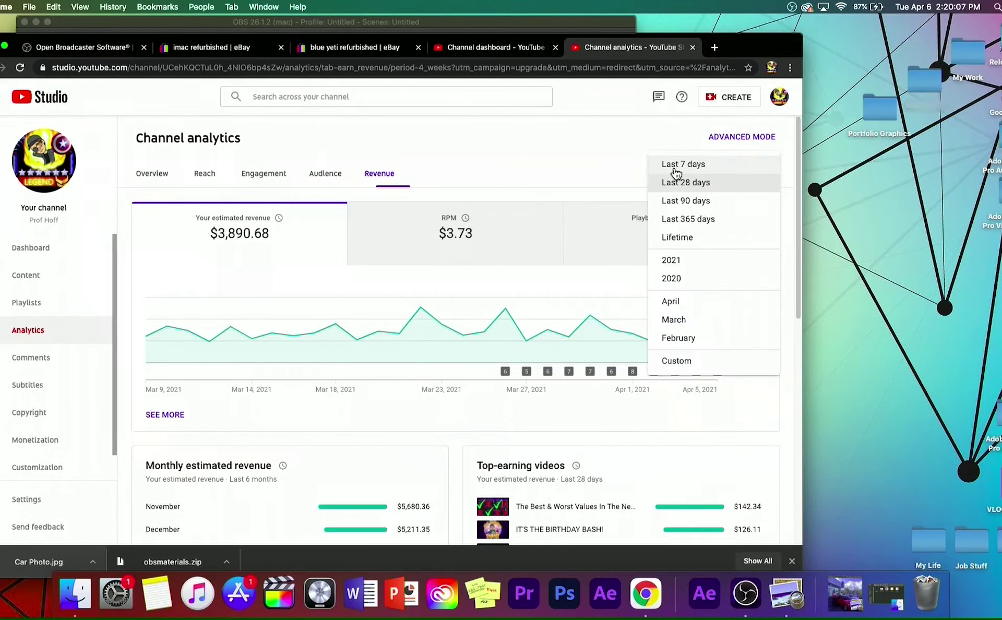
pyautogui.click(676, 238)
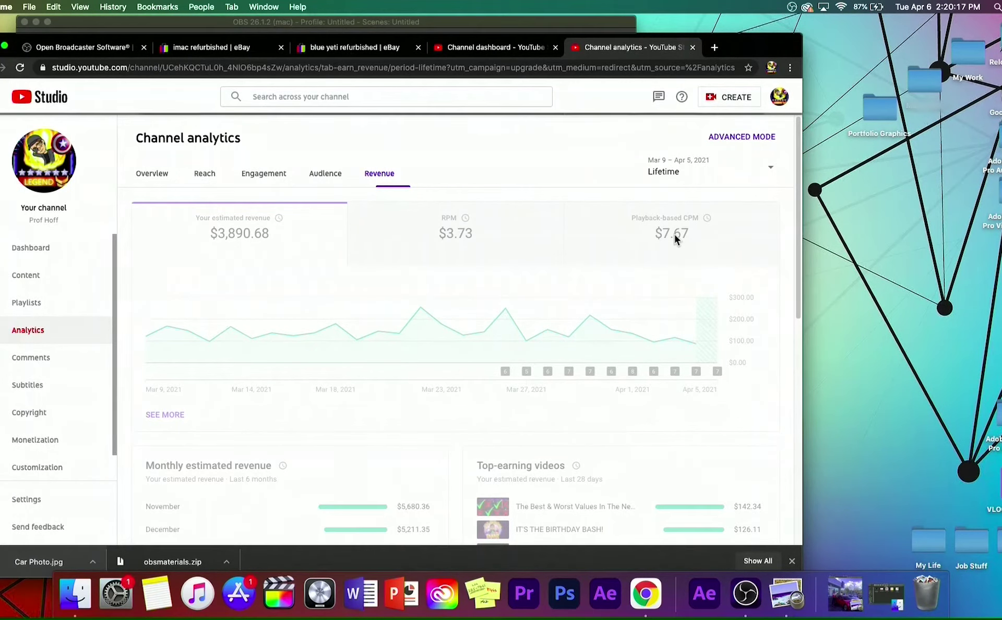
pyautogui.moveTo(675, 240)
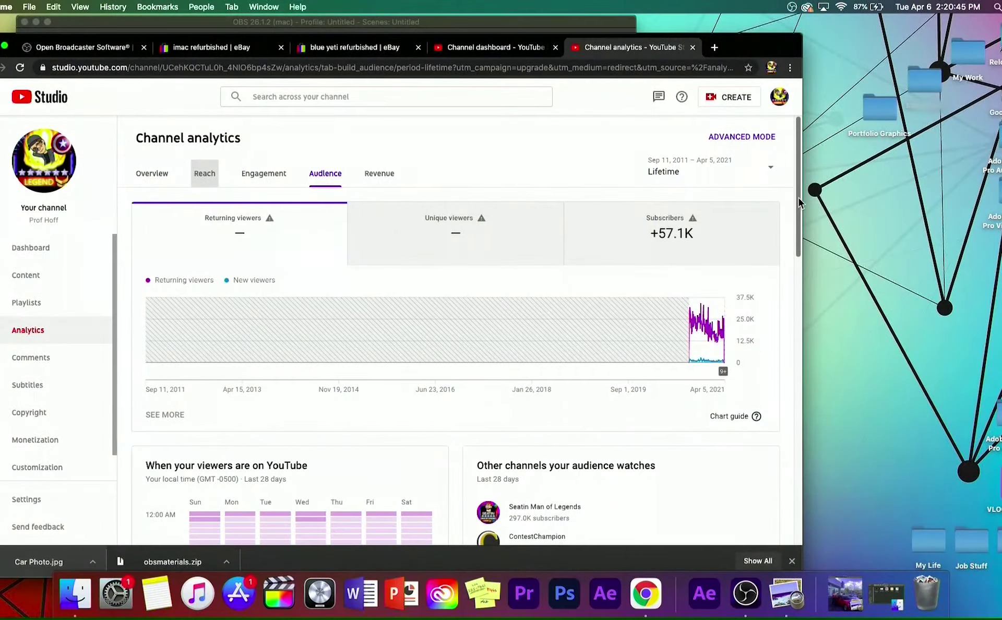
# Scroll the lifetime Audience report down to the Top geographies card.
pyautogui.scroll(-6, 797, 221)
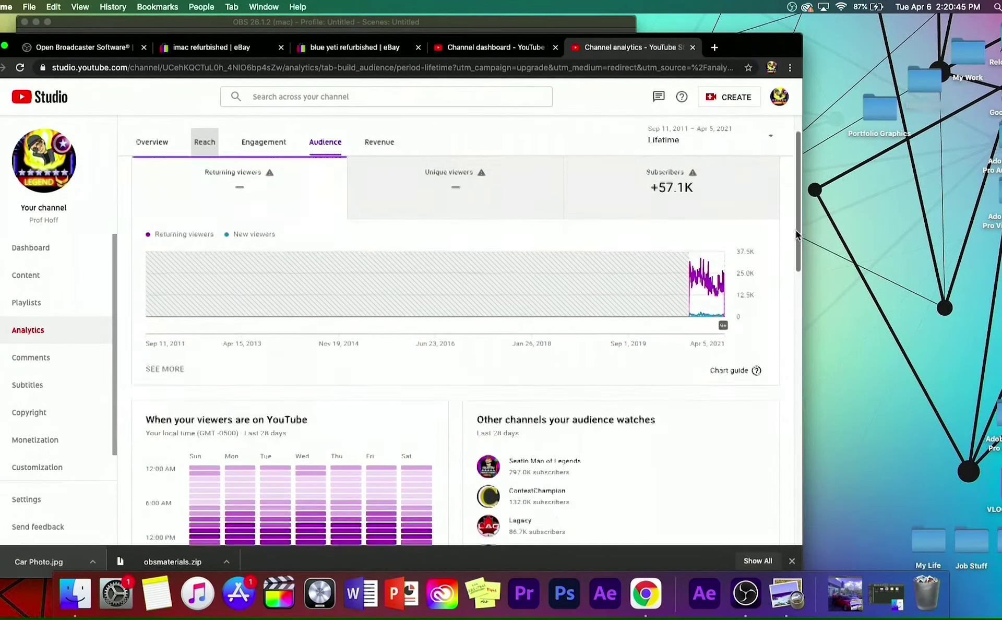
pyautogui.scroll(4, 773, 300)
pyautogui.scroll(2, 780, 230)
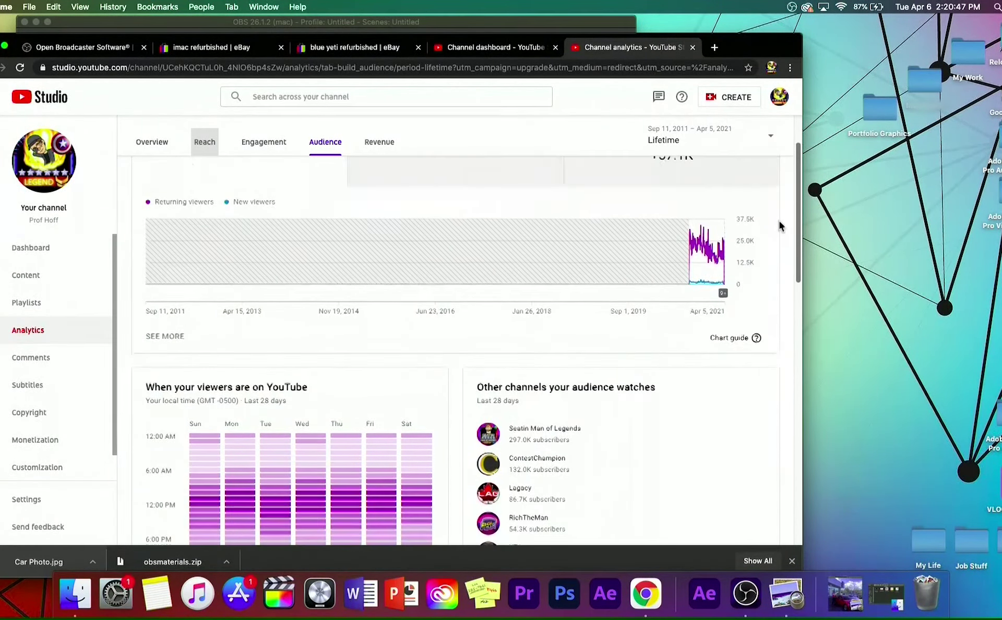
pyautogui.click(270, 144)
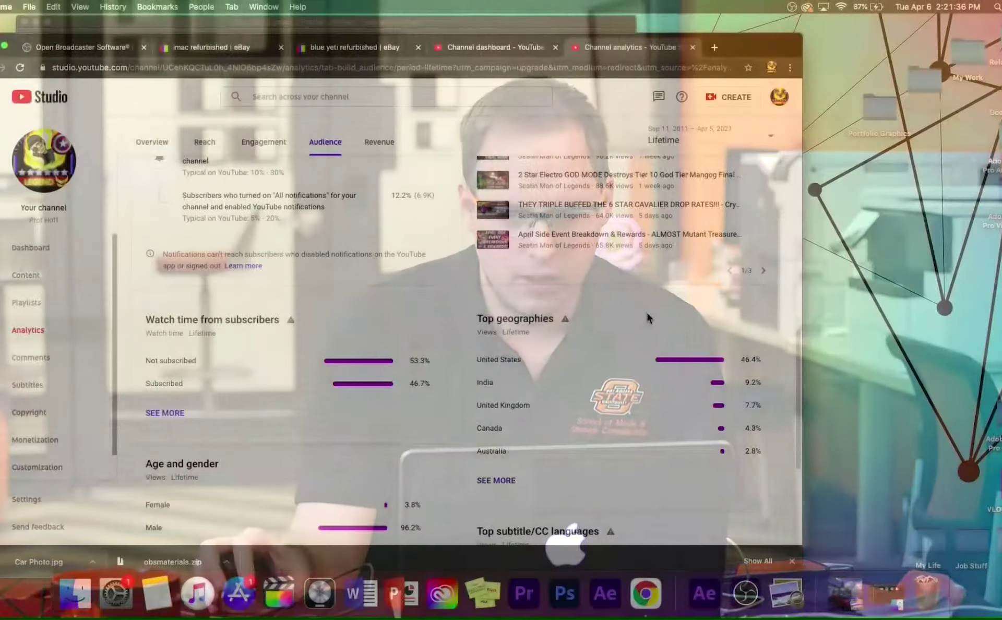
pyautogui.scroll(-1, 647, 313)
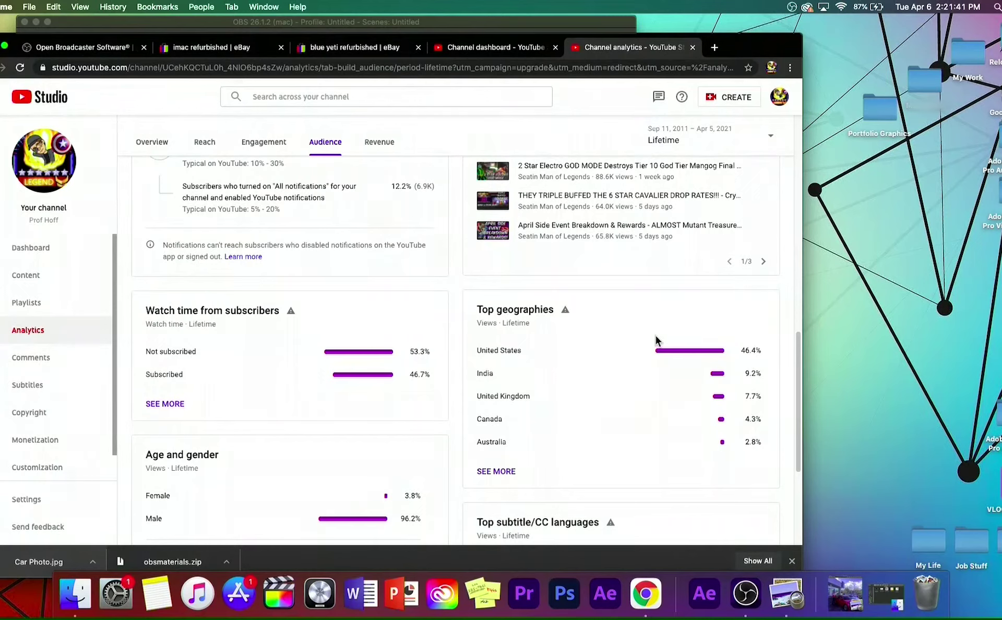
# Open the Top geographies per-country breakdown, scroll through its table, then close it.
pyautogui.click(511, 472)
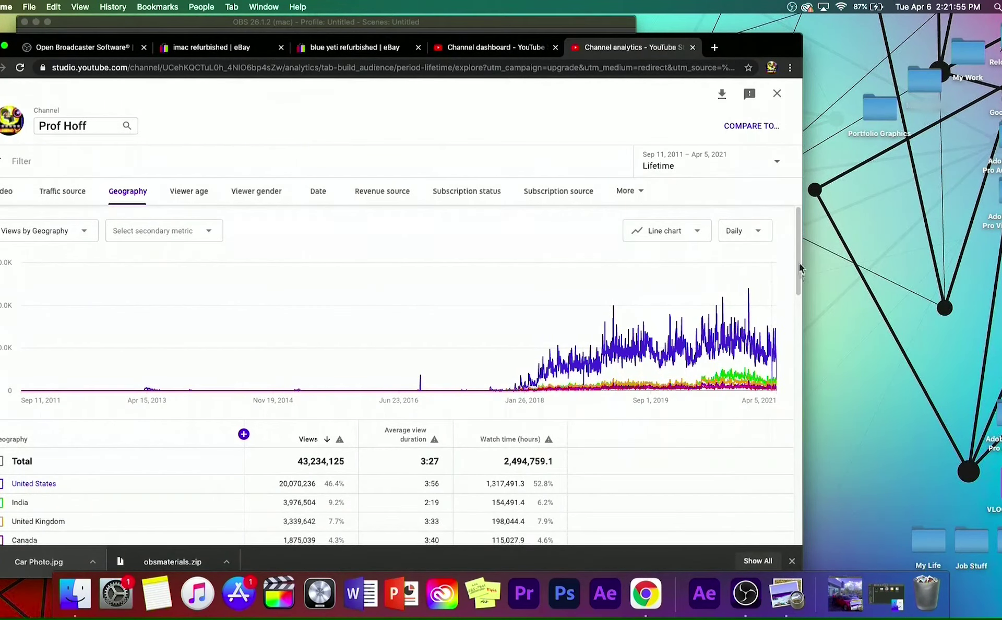
pyautogui.scroll(-3, 799, 299)
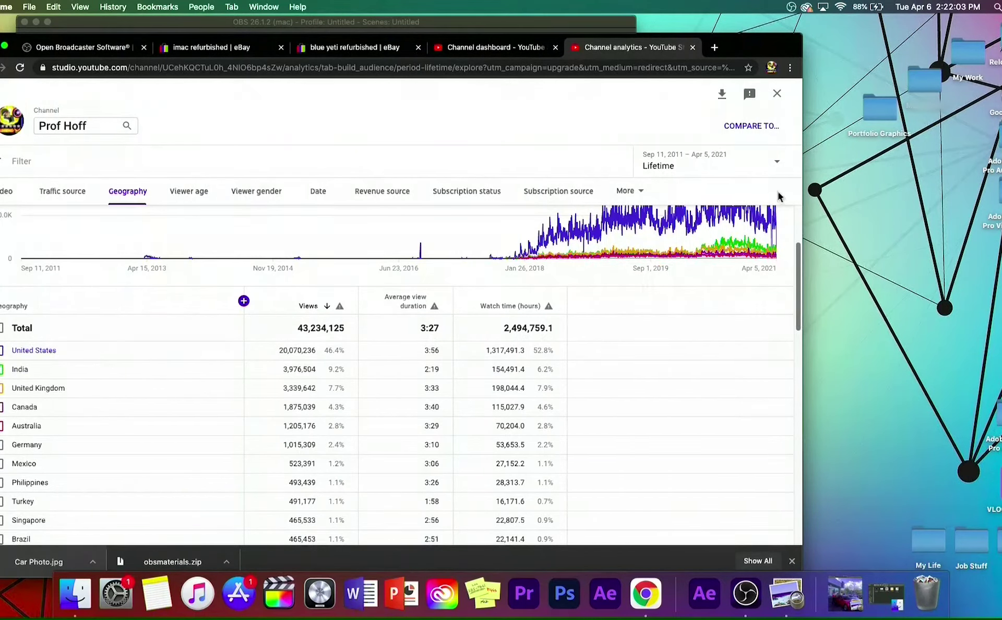
pyautogui.click(778, 95)
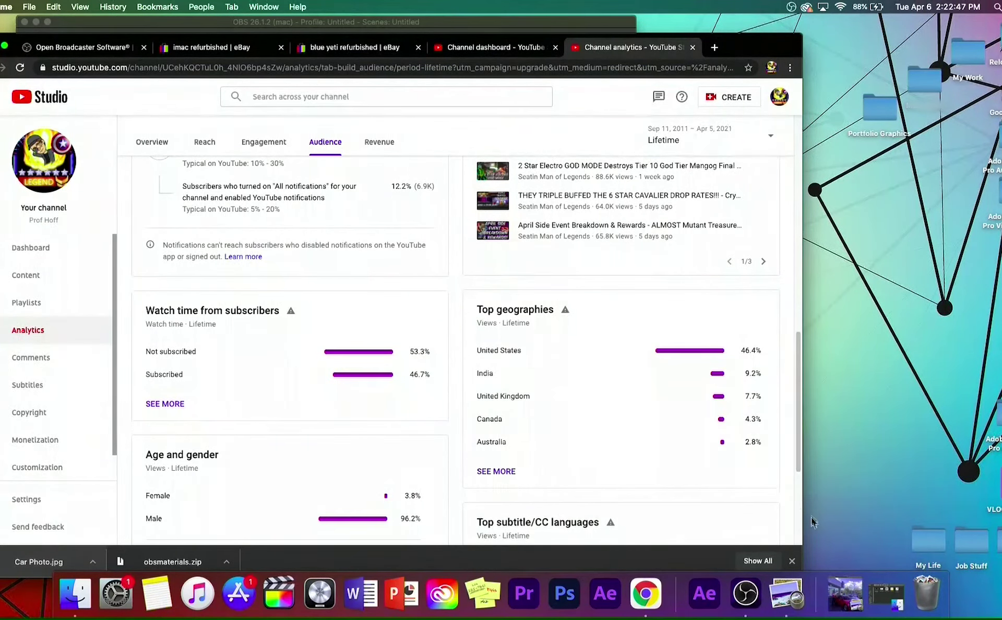
# Bring up Car Photo.jpg from the Dock and maximise its viewer window.
pyautogui.click(840, 595)
pyautogui.doubleClick(706, 44)
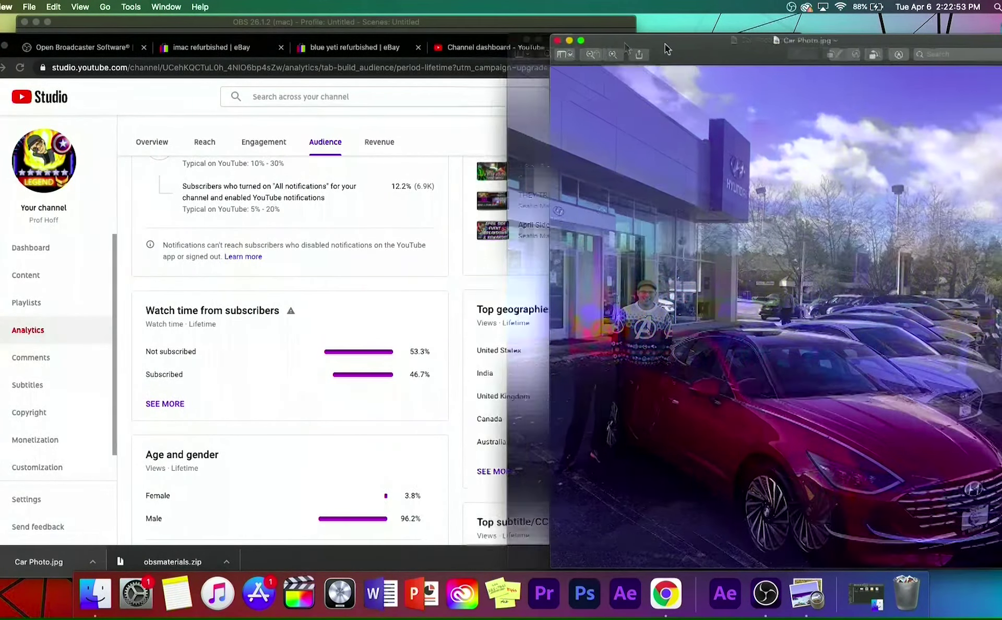